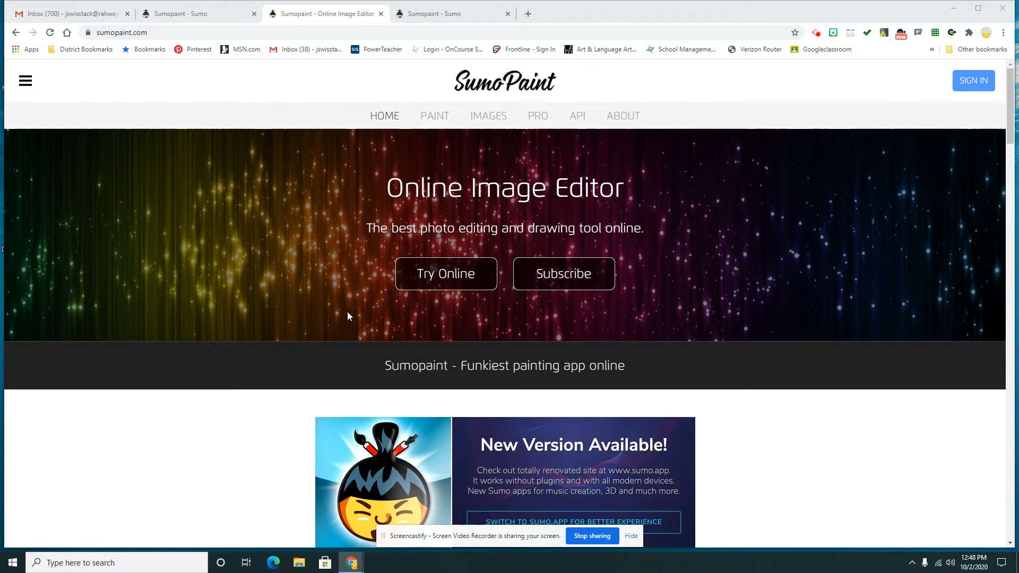
Step: Launch the Sumopaint online editor and open the "value worksheet" JPG from the Downloads folder
click(412, 286)
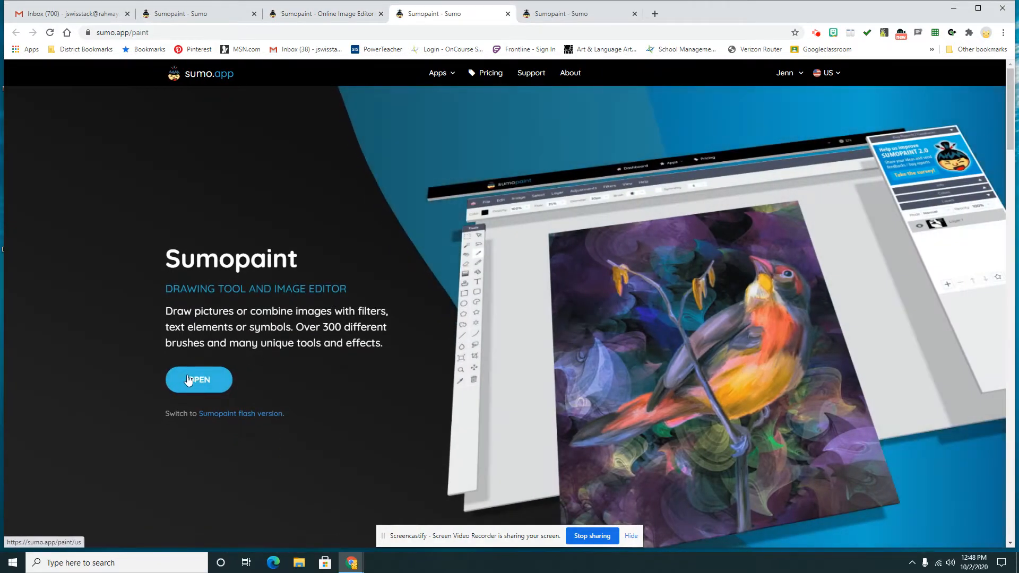
click(188, 380)
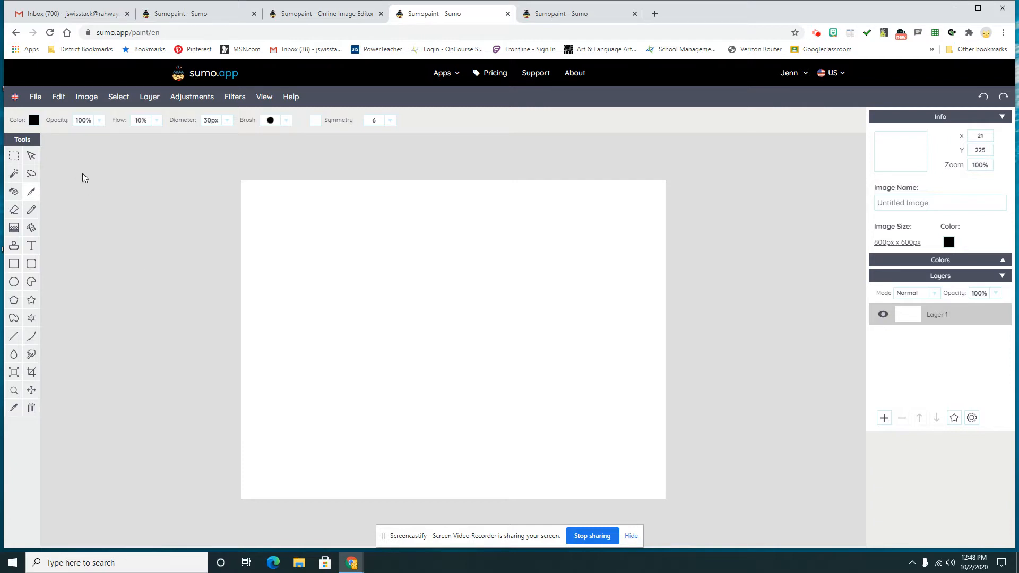
click(33, 101)
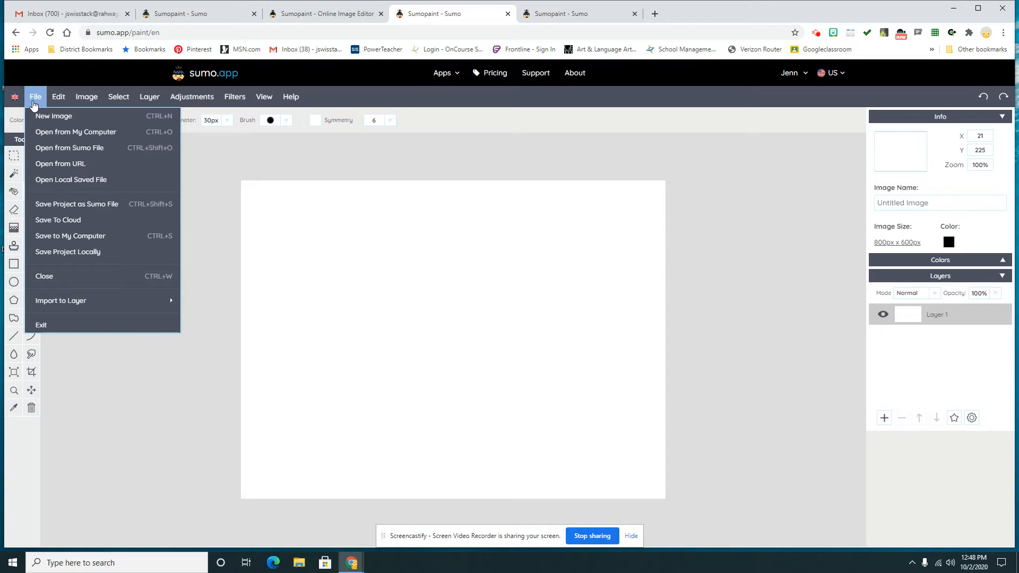
click(49, 133)
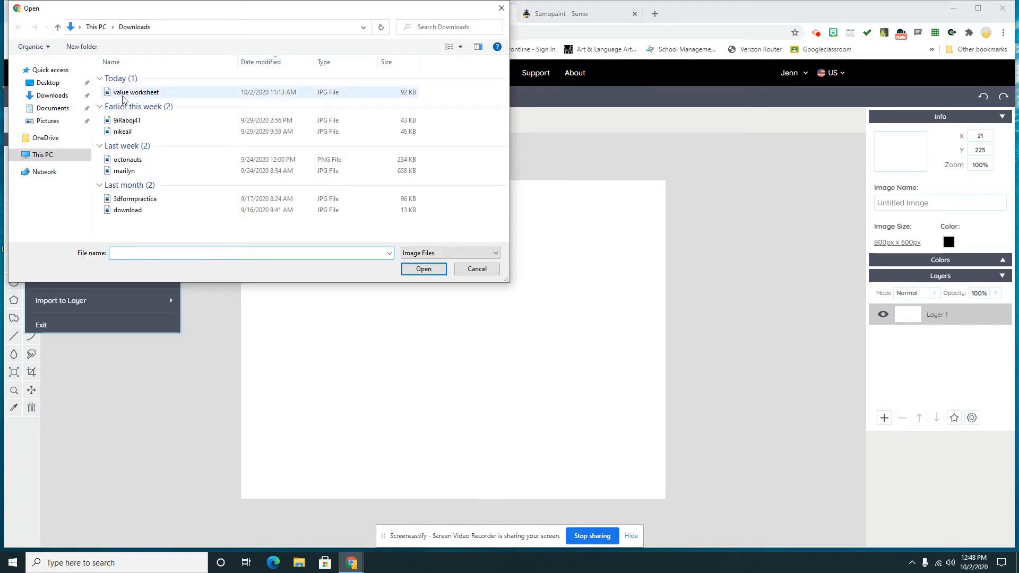
click(124, 95)
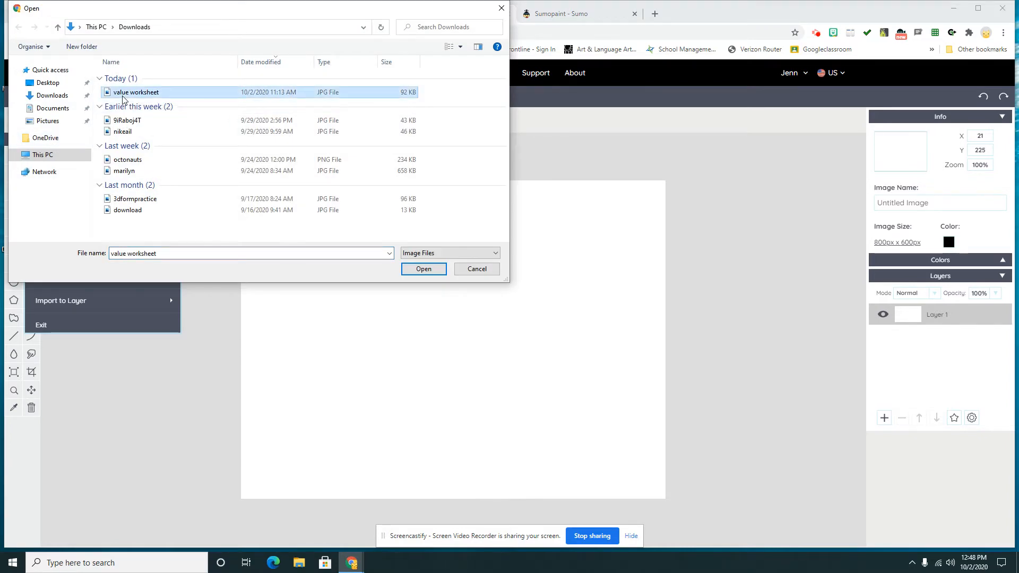
click(420, 270)
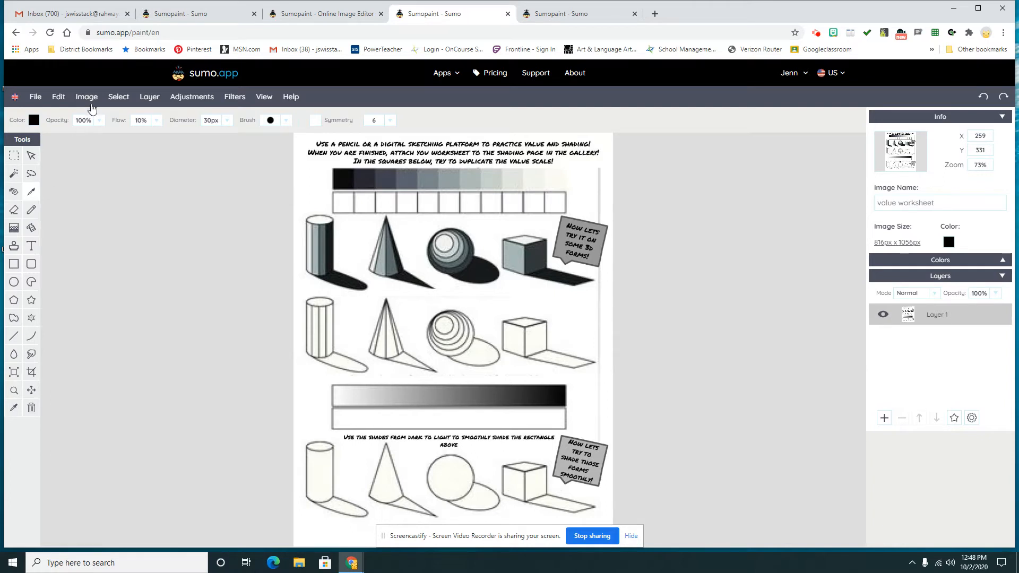
Step: Paint-bucket the value scale's first blank square, the darkest strips of the blank cylinder and cone, and the cylinder, cone and sphere shadows black
mouse_move(65, 103)
click(32, 231)
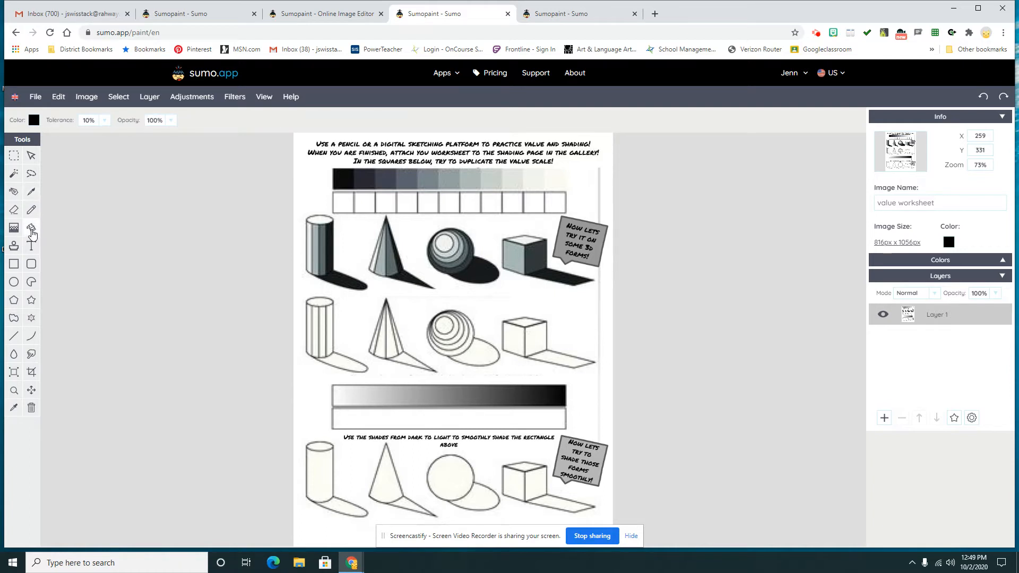
click(346, 202)
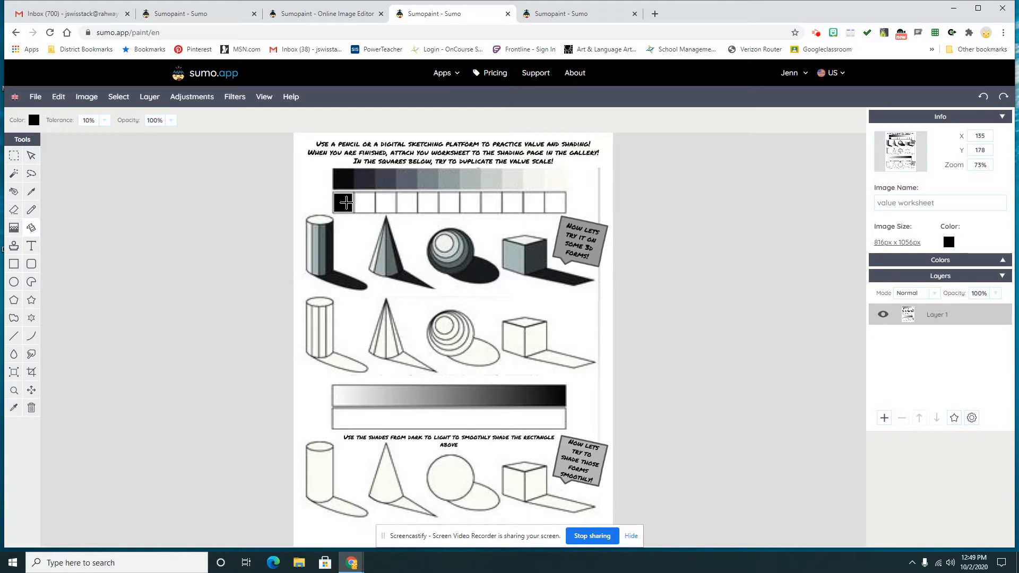
click(329, 324)
click(340, 363)
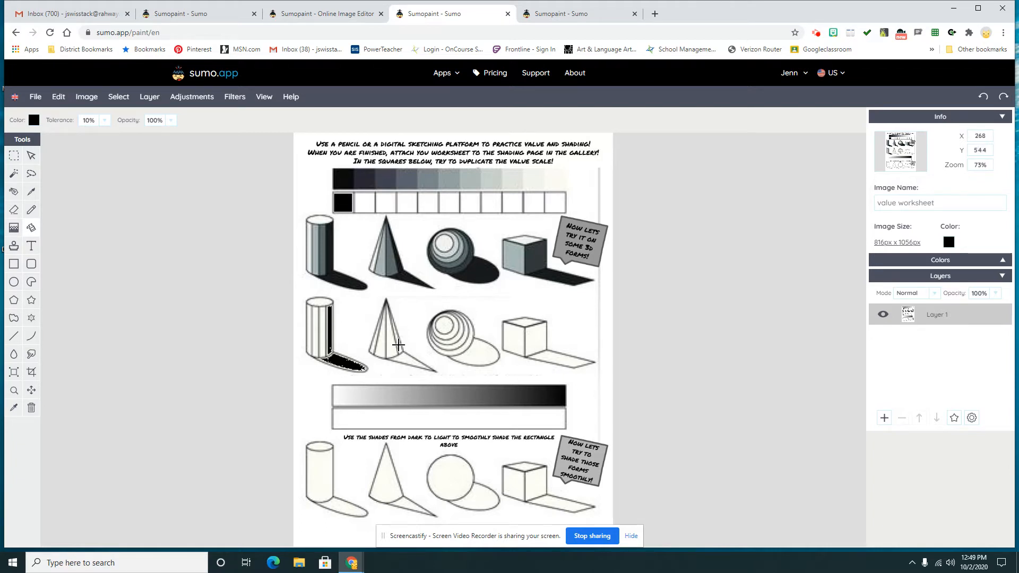
click(405, 362)
click(397, 346)
click(470, 353)
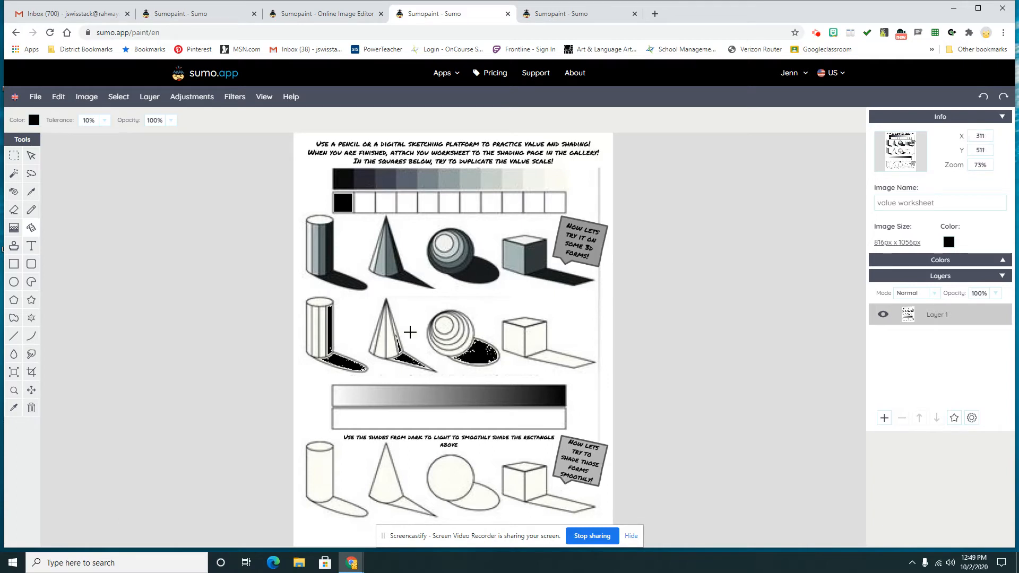
Step: Choose a dark gray and fill the scale's second square, the next strips of the cylinder, cone and sphere, and the cube's right face
click(34, 123)
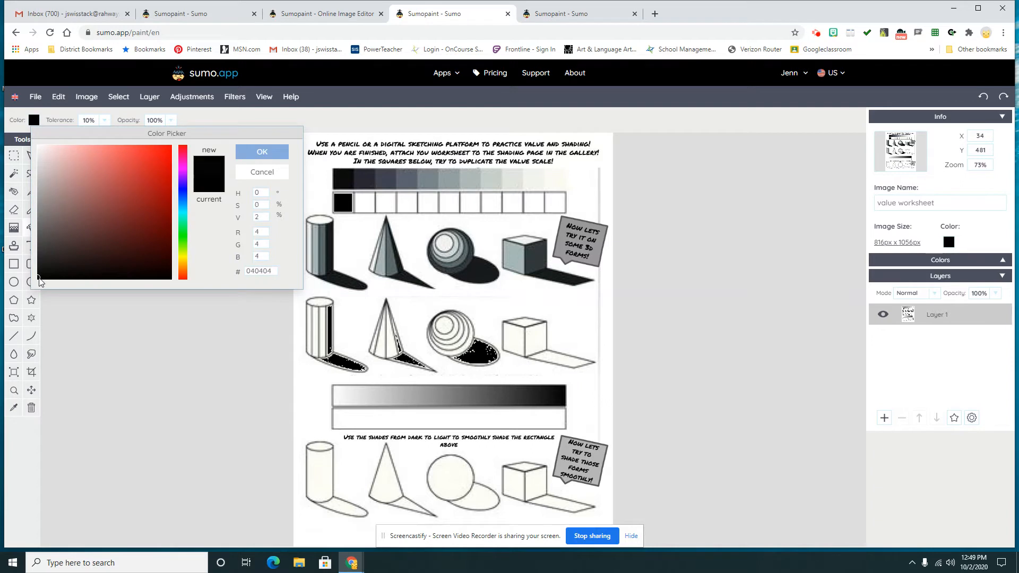
drag(42, 282, 40, 253)
click(261, 153)
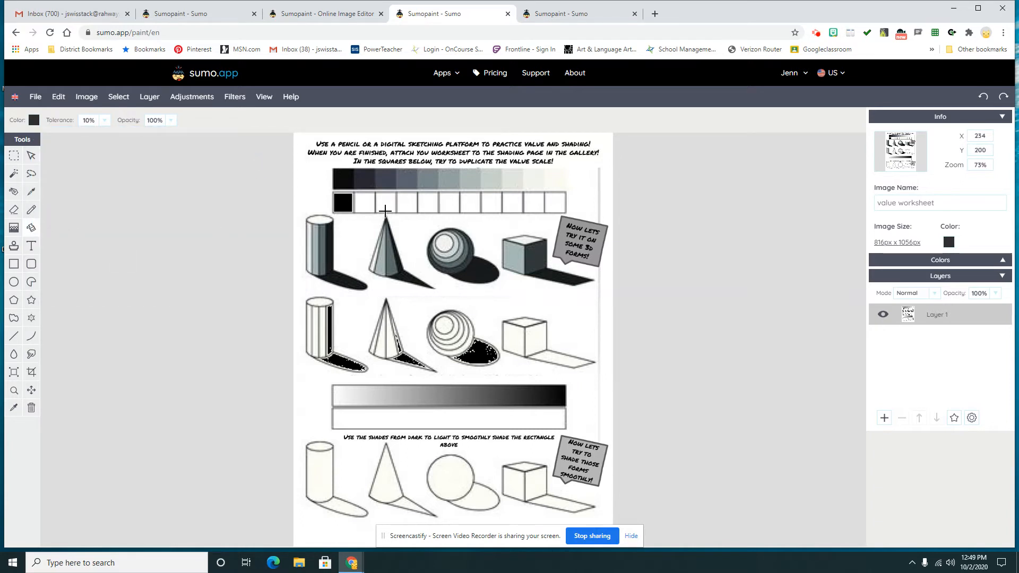
click(356, 209)
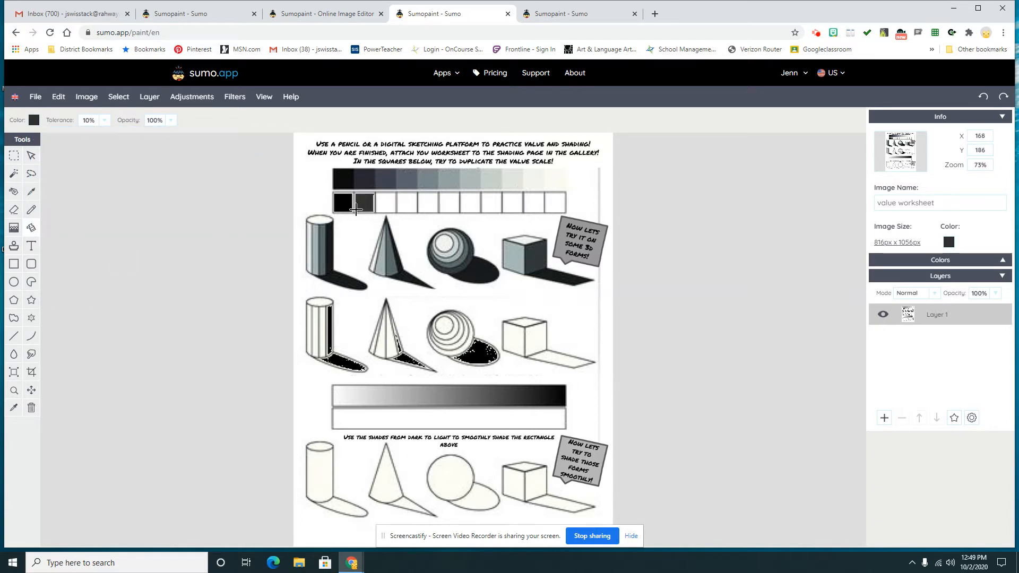
click(322, 341)
click(326, 342)
click(390, 348)
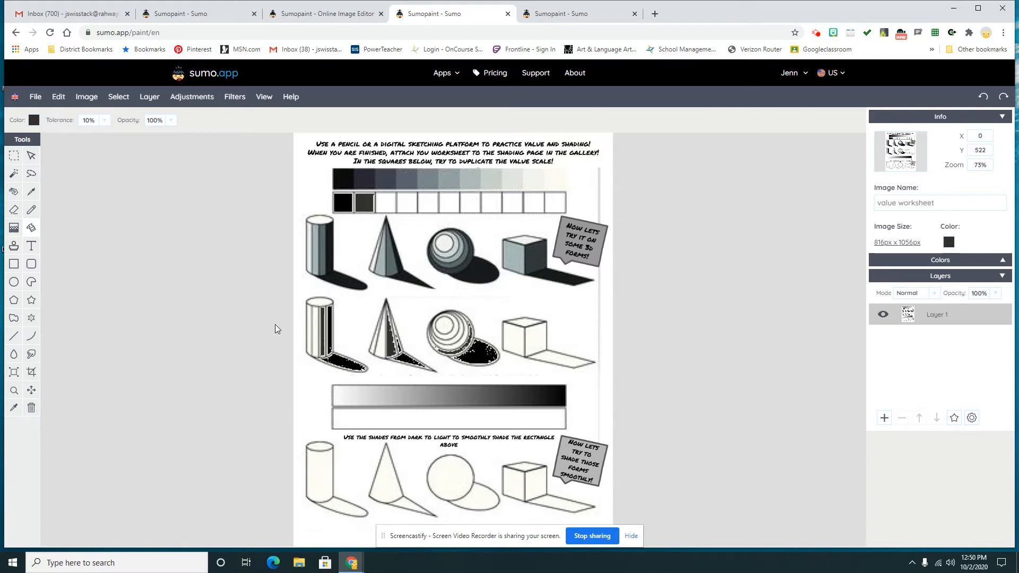
click(536, 342)
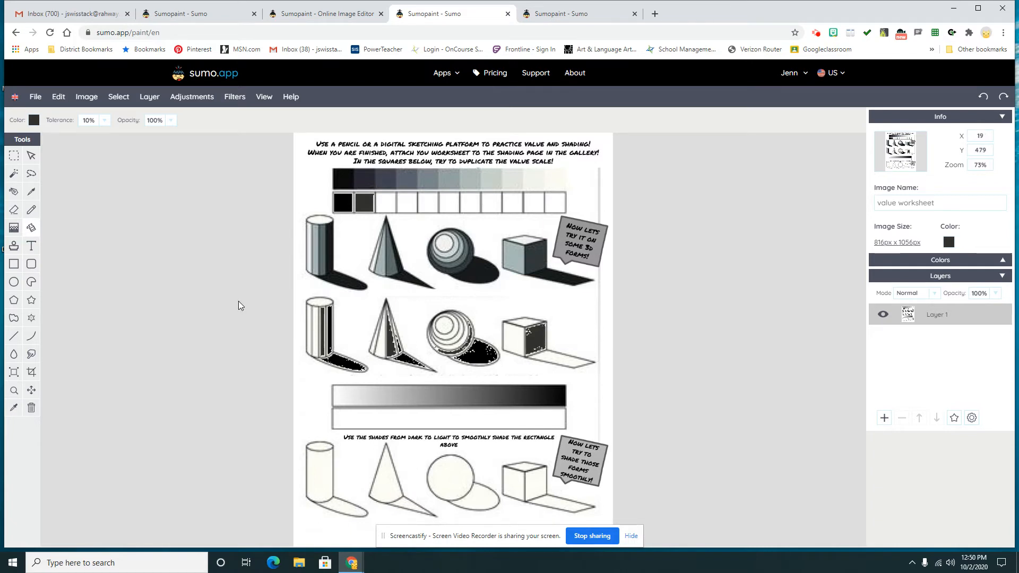
Step: Choose a slightly lighter gray and fill the scale's third square, the next cylinder, cone and sphere bands, and the cube's left front face
click(33, 121)
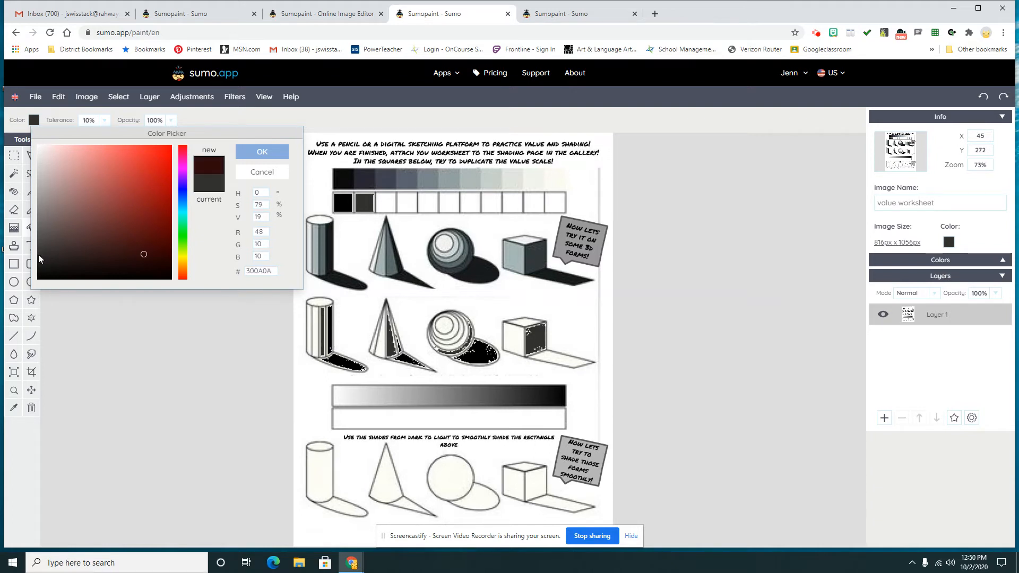
click(40, 252)
drag(43, 249, 41, 233)
click(269, 156)
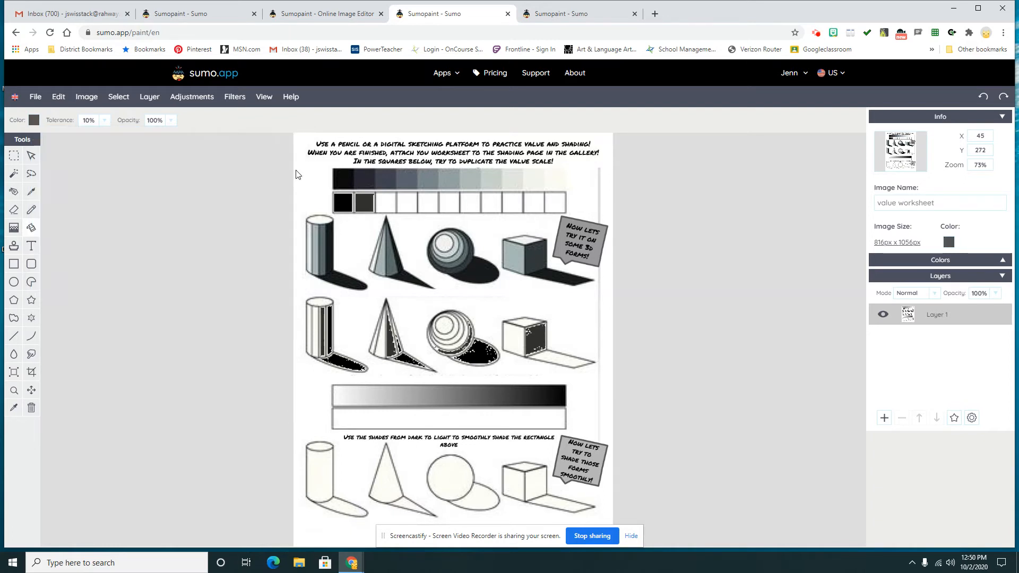
click(386, 204)
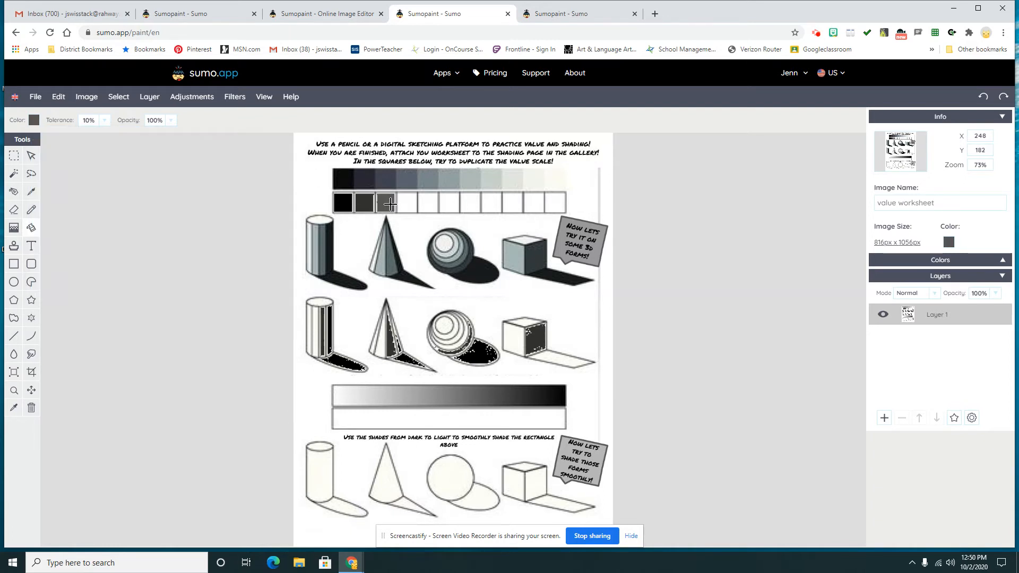
click(315, 339)
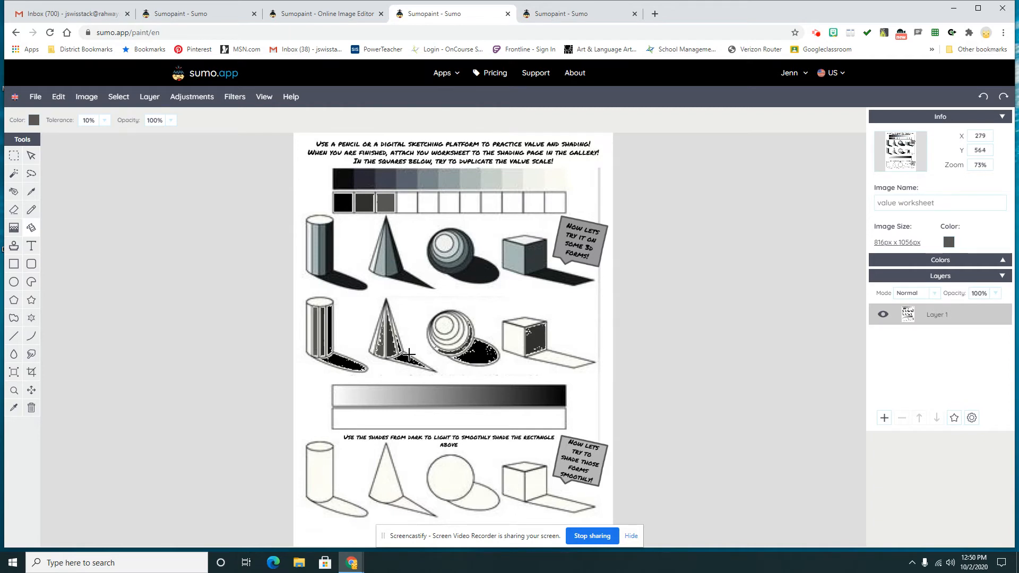
click(382, 347)
click(456, 348)
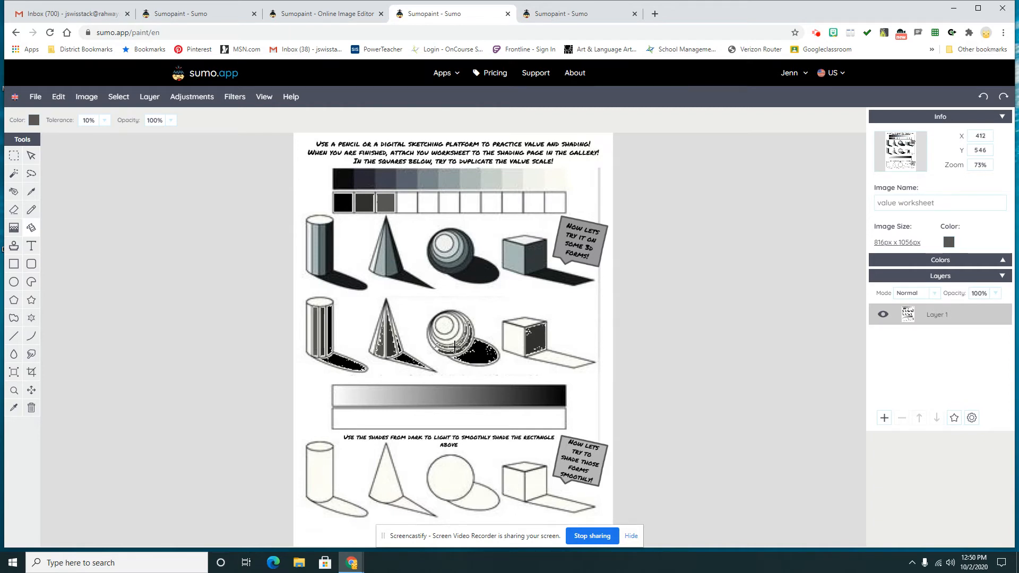
click(518, 339)
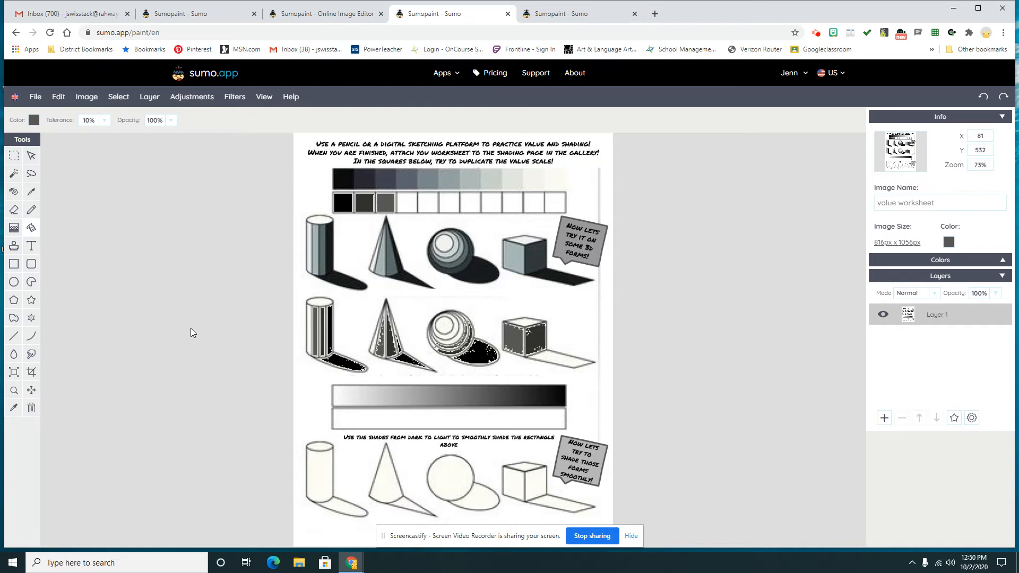
Step: Brush a dark gray patch mid-way in the blank gradient bar and a #878383 patch on its lighter side, and smudge their seam
click(31, 193)
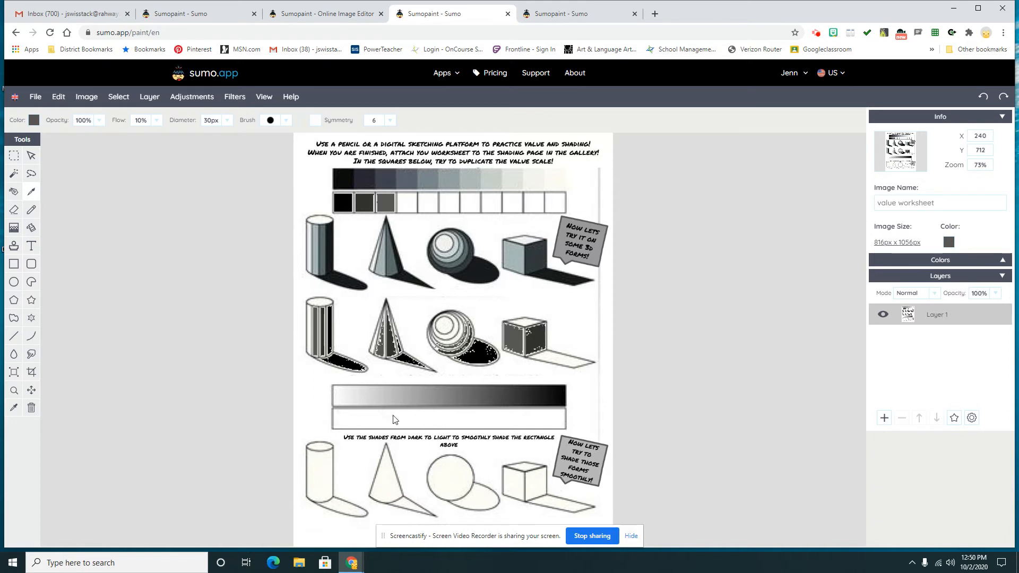
mouse_move(434, 423)
mouse_down()
mouse_move(457, 421)
mouse_move(417, 420)
mouse_move(469, 415)
mouse_move(419, 423)
mouse_up()
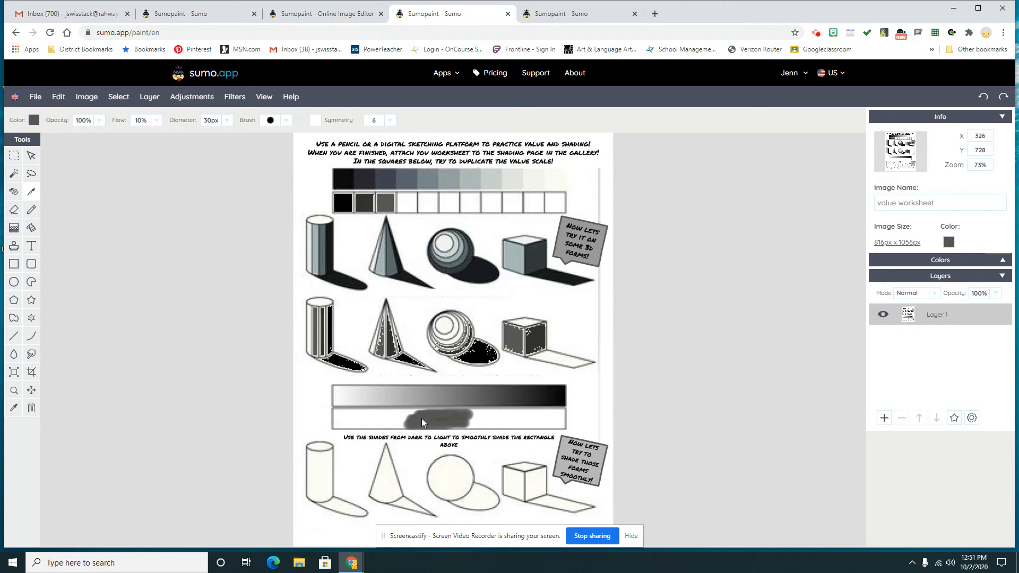
click(33, 120)
drag(41, 232, 40, 209)
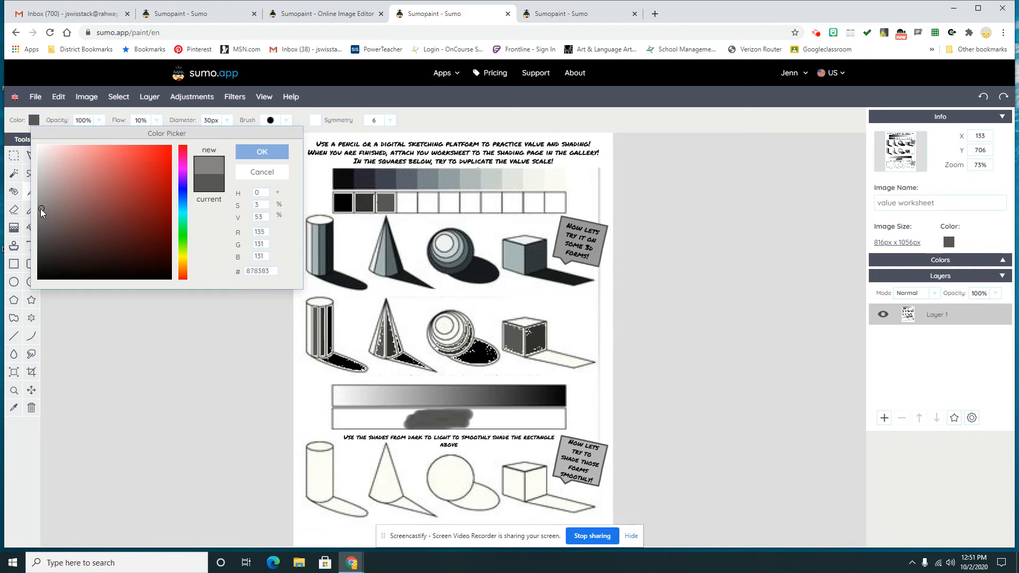
click(269, 152)
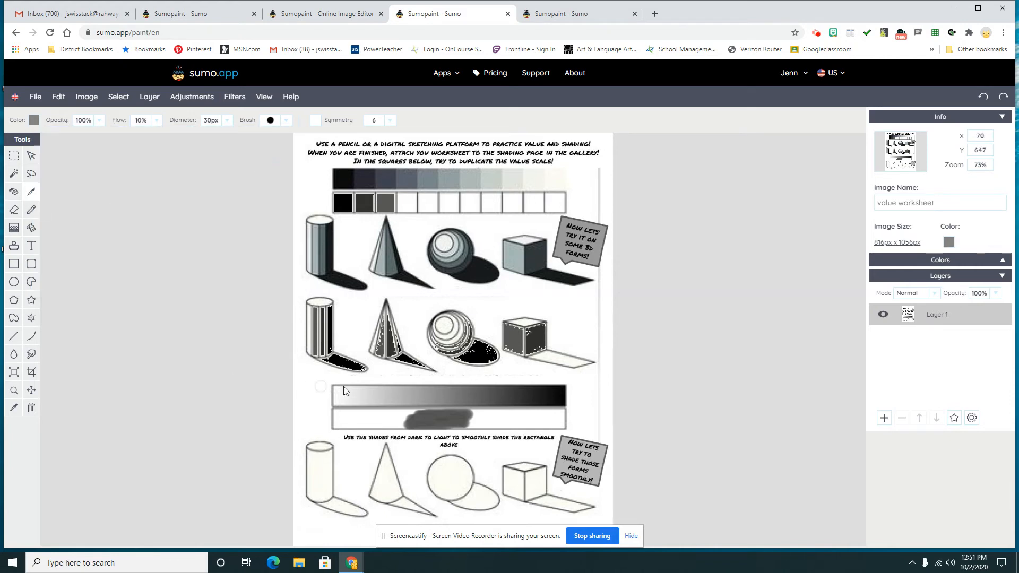
mouse_move(394, 424)
mouse_down()
mouse_move(418, 412)
mouse_move(393, 416)
mouse_up()
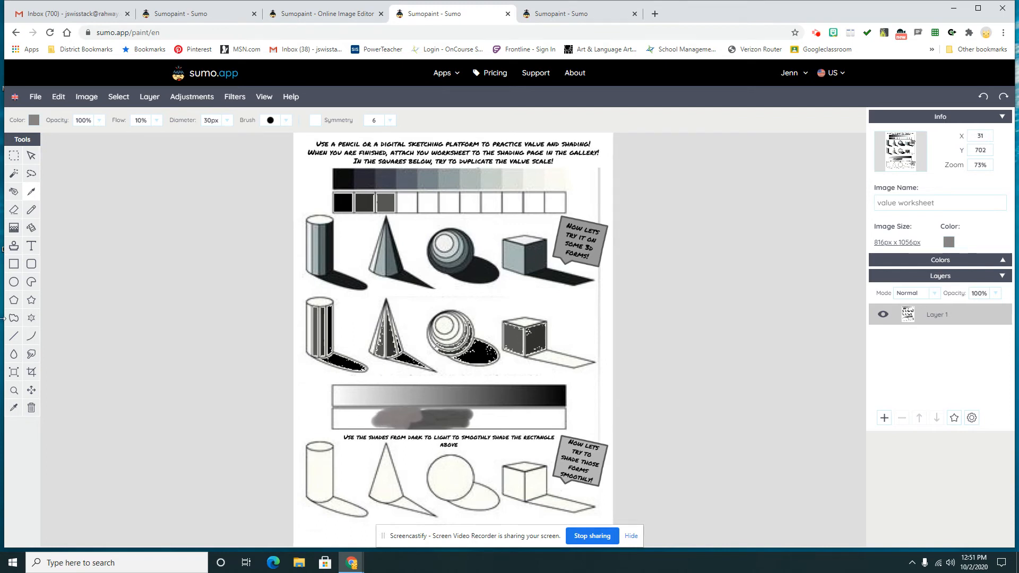
click(31, 354)
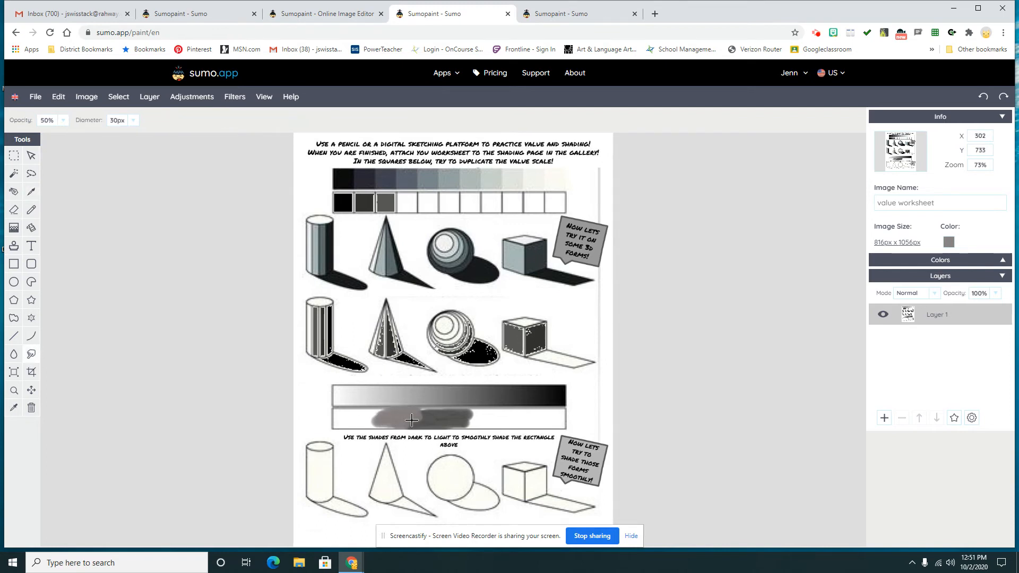
mouse_move(412, 420)
mouse_down()
mouse_move(426, 420)
mouse_move(416, 421)
mouse_up()
Step: Brush a #B4ADAD patch toward the light end of the blank gradient bar and smudge it into the neighbouring gray
click(32, 192)
click(33, 121)
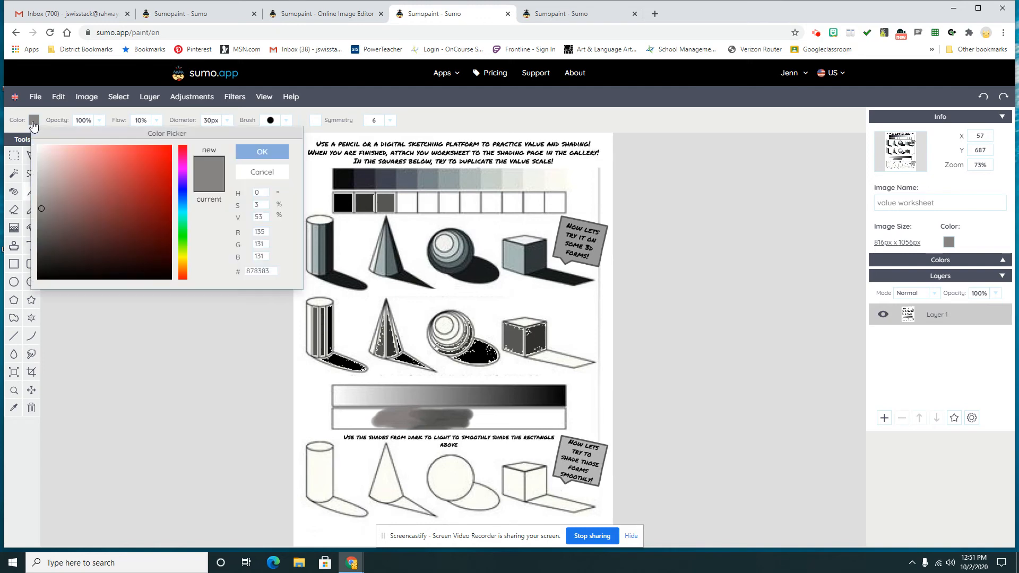
drag(42, 208, 43, 184)
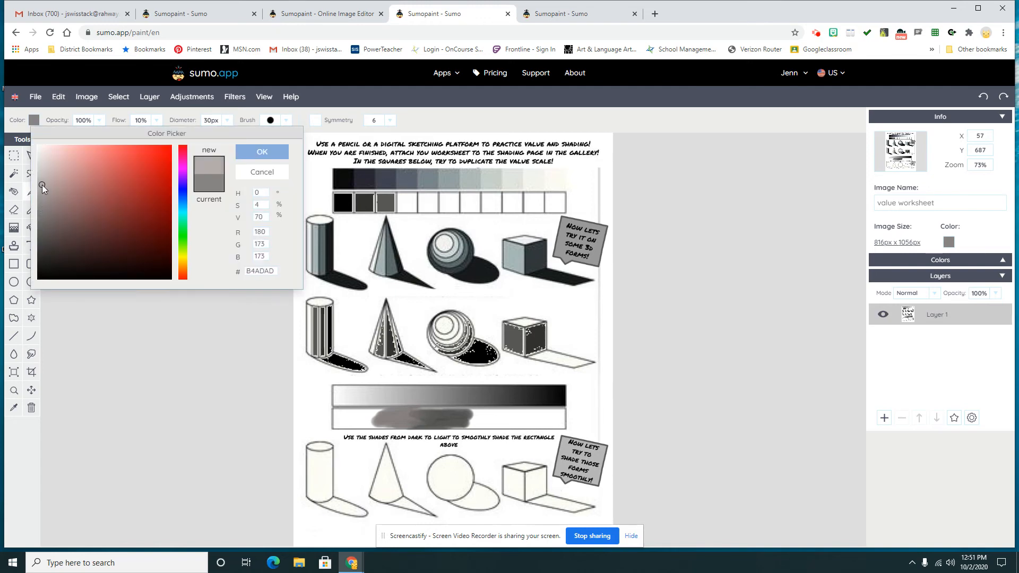
click(269, 154)
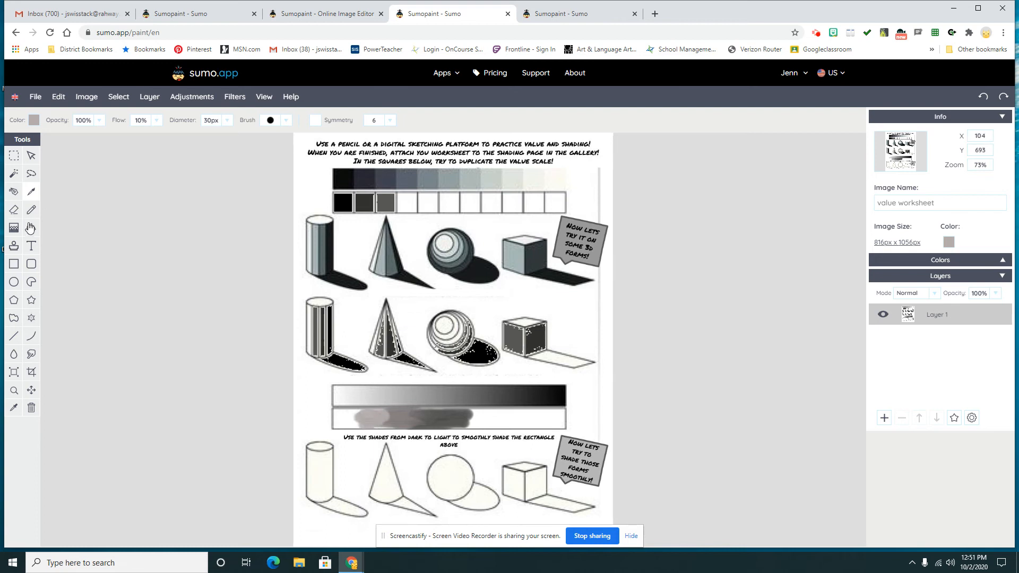
click(32, 355)
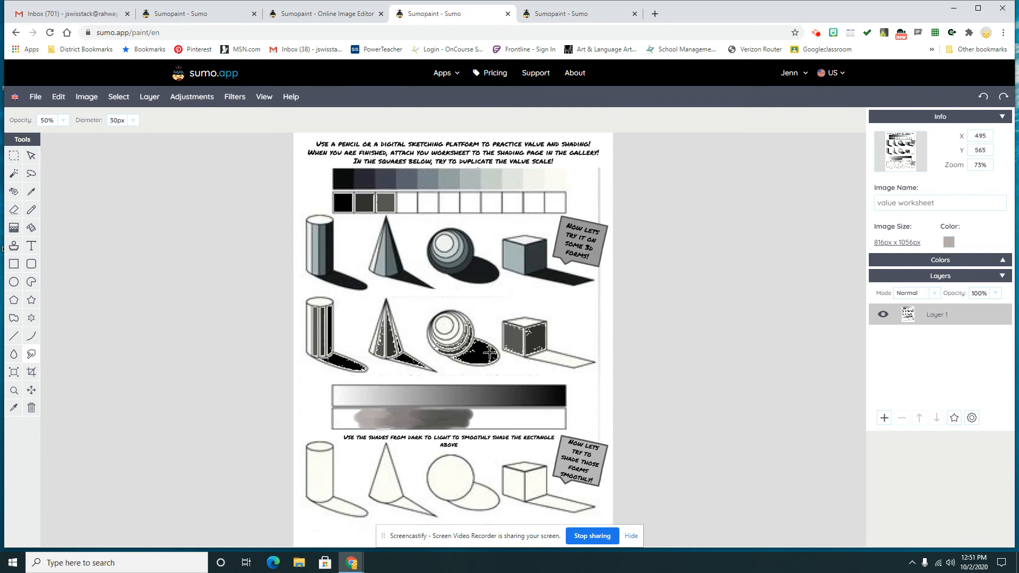
Step: Smudge the sphere's black shadow and the edge between the cube's two gray faces in the second row of forms
mouse_move(473, 355)
mouse_down()
mouse_move(493, 359)
mouse_move(476, 358)
mouse_up()
drag(530, 336, 539, 347)
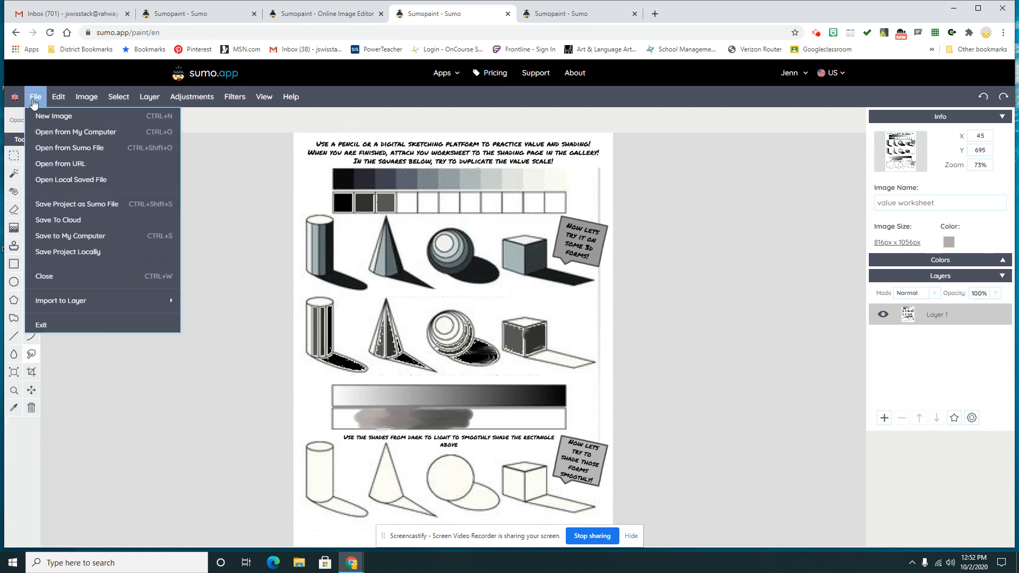
mouse_move(28, 103)
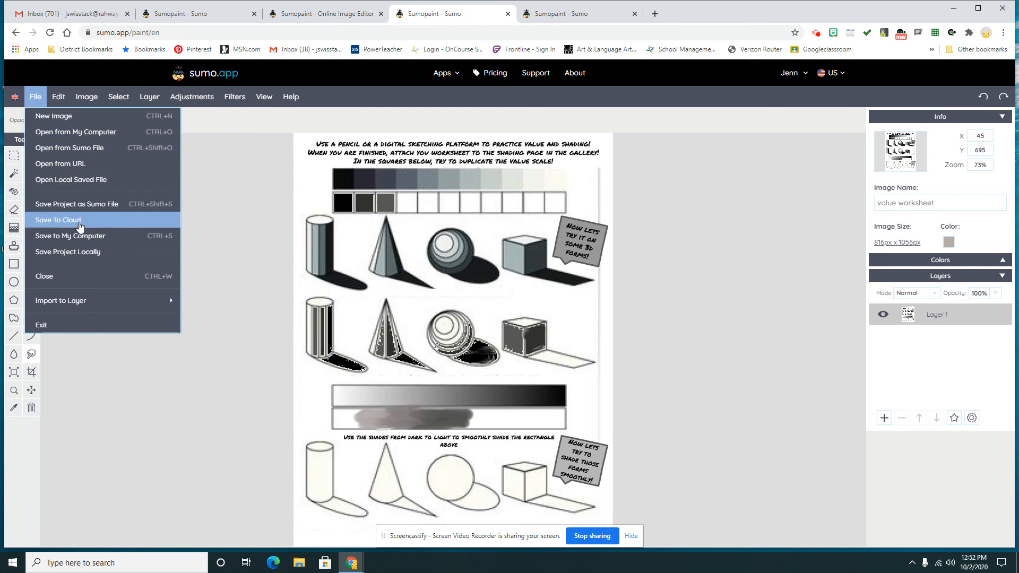
click(86, 243)
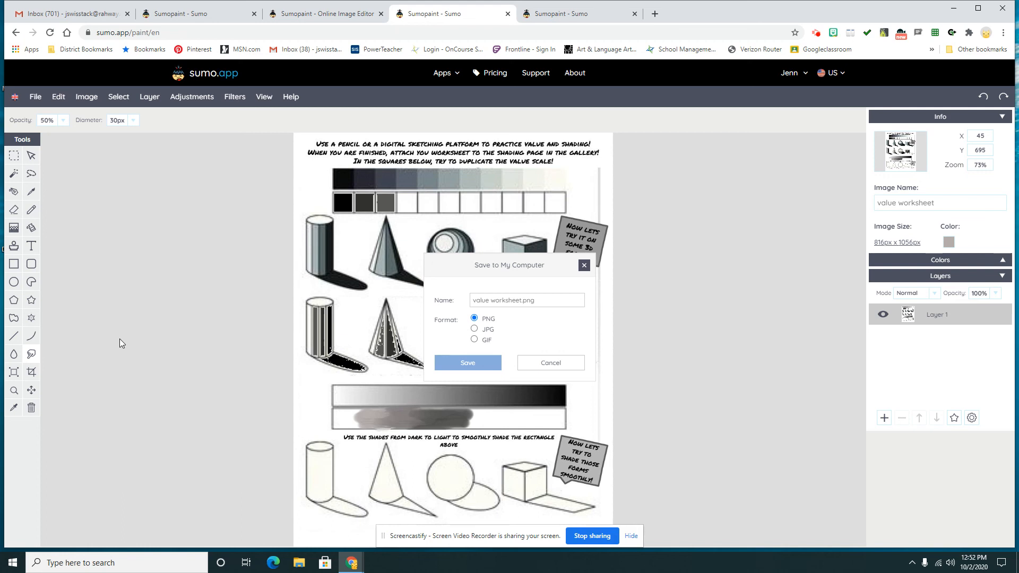
click(524, 364)
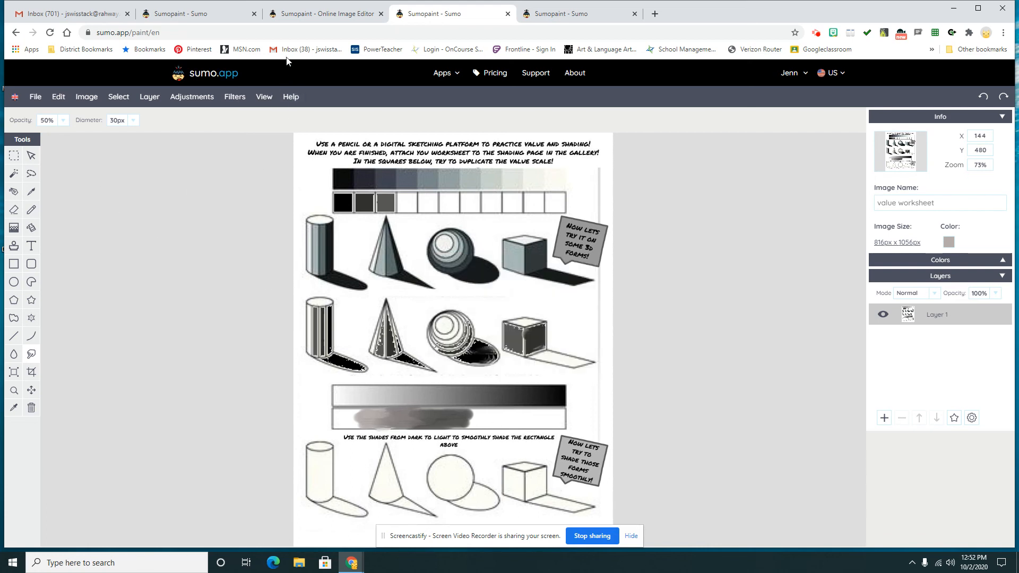